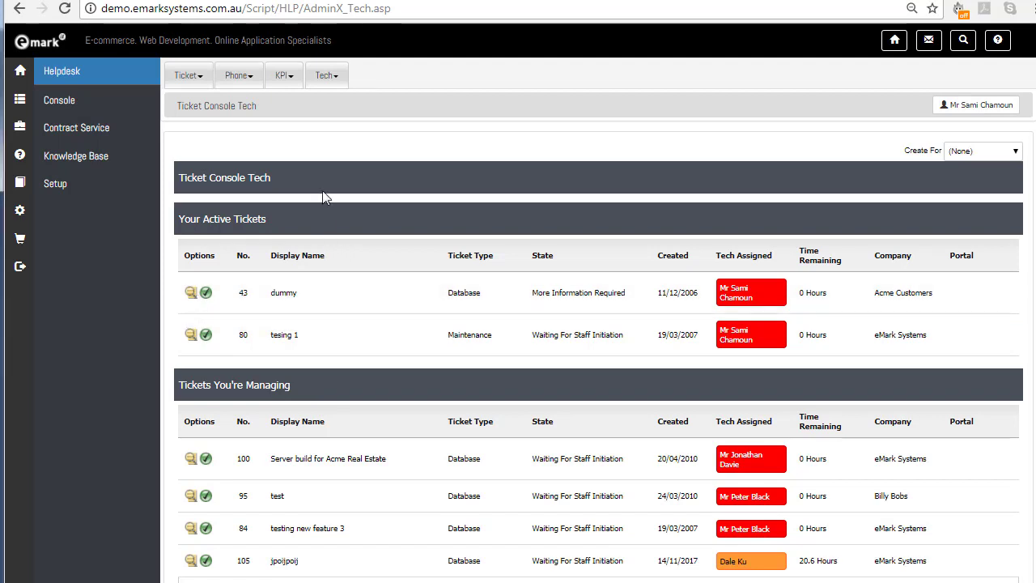
Step: Open the "dummy" ticket from Your Active Tickets and review its status, SLA and billing details
{"action": "scroll", "coordinate": [323, 198], "scroll_direction": "down", "scroll_amount": 2}
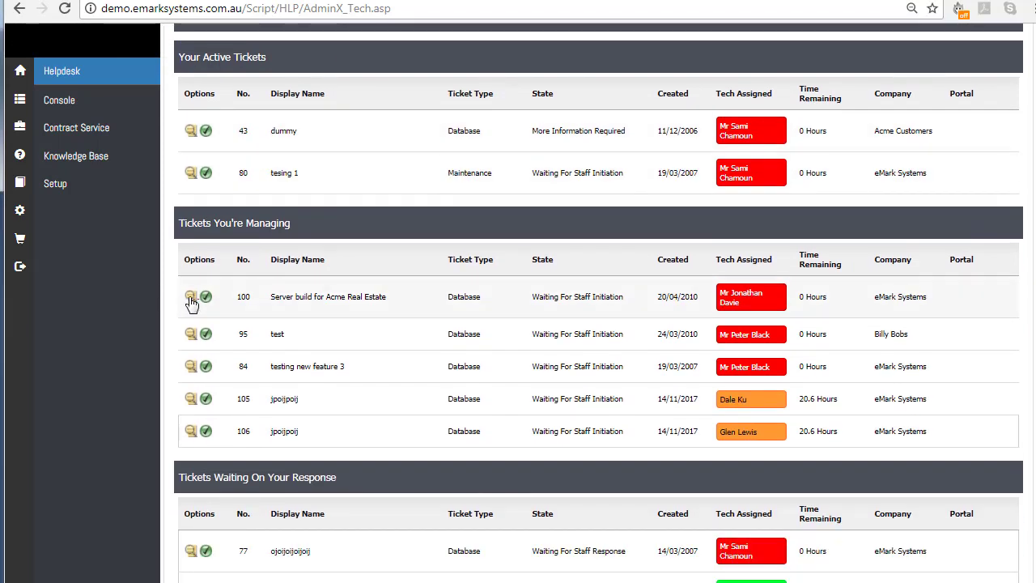
{"action": "scroll", "coordinate": [192, 302], "scroll_direction": "up", "scroll_amount": 2}
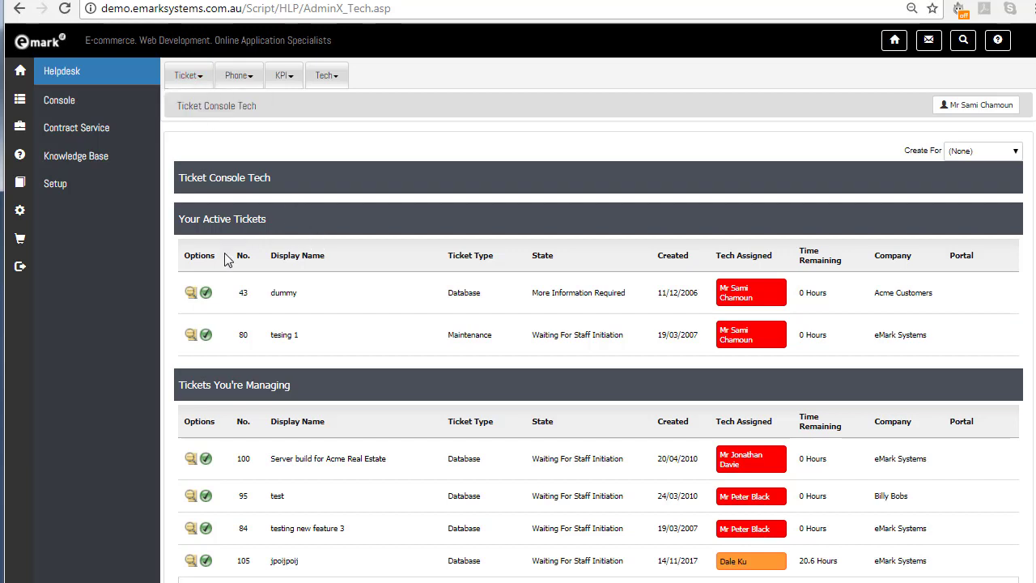
{"action": "left_click", "coordinate": [189, 295]}
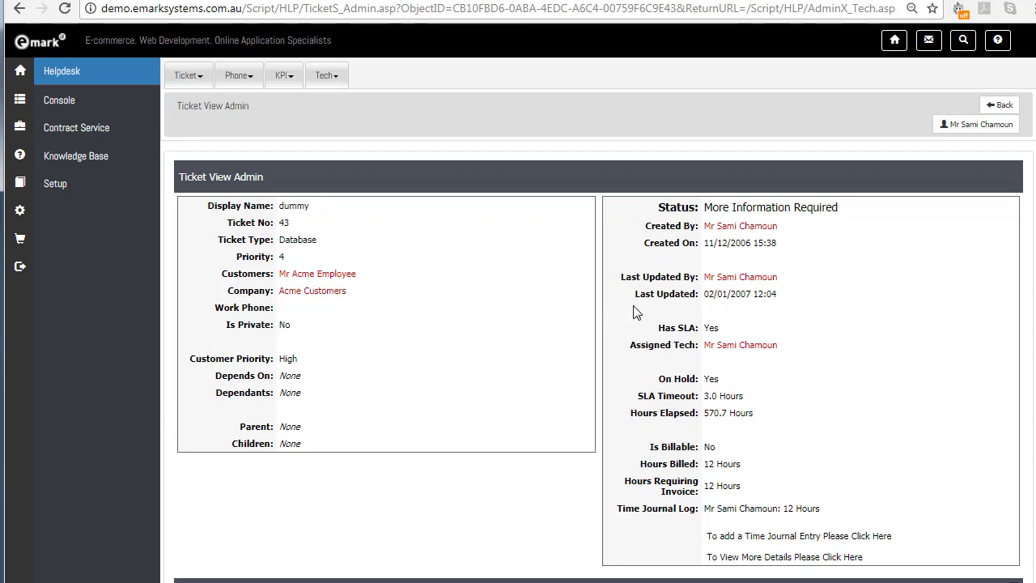
{"action": "scroll", "coordinate": [638, 313], "scroll_direction": "down", "scroll_amount": 1}
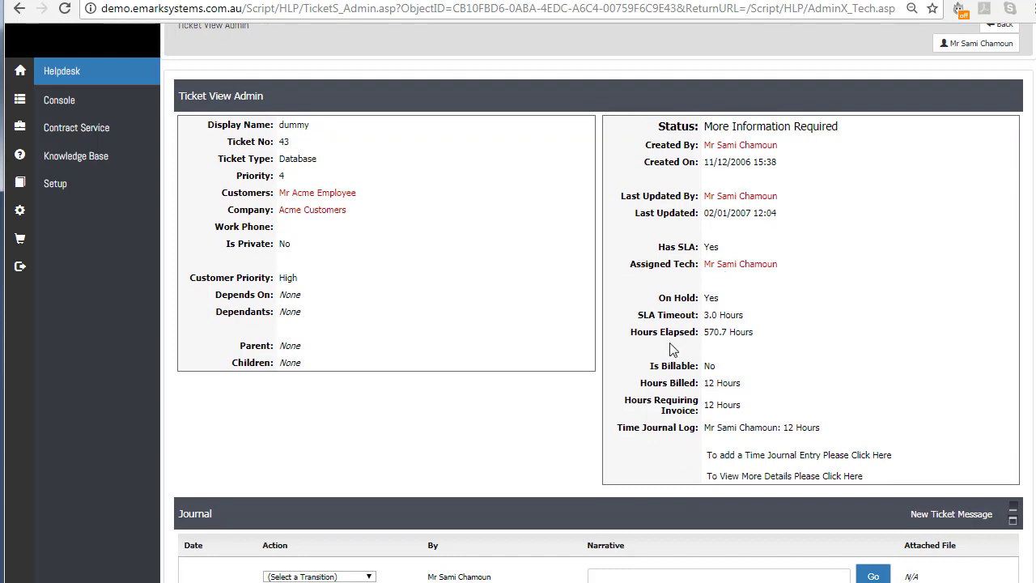
{"action": "scroll", "coordinate": [672, 348], "scroll_direction": "down", "scroll_amount": 1}
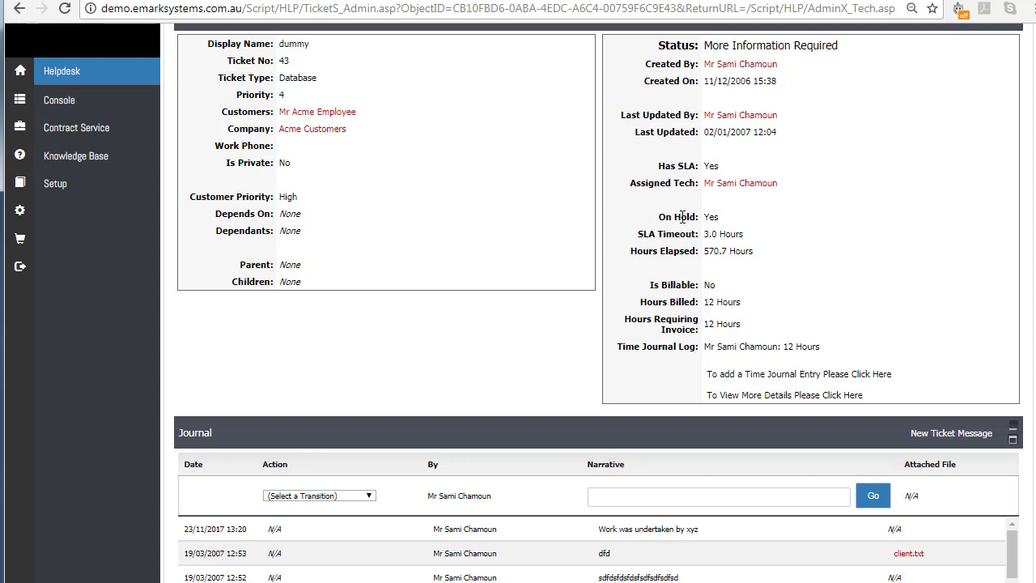
{"action": "scroll", "coordinate": [711, 217], "scroll_direction": "up", "scroll_amount": 1}
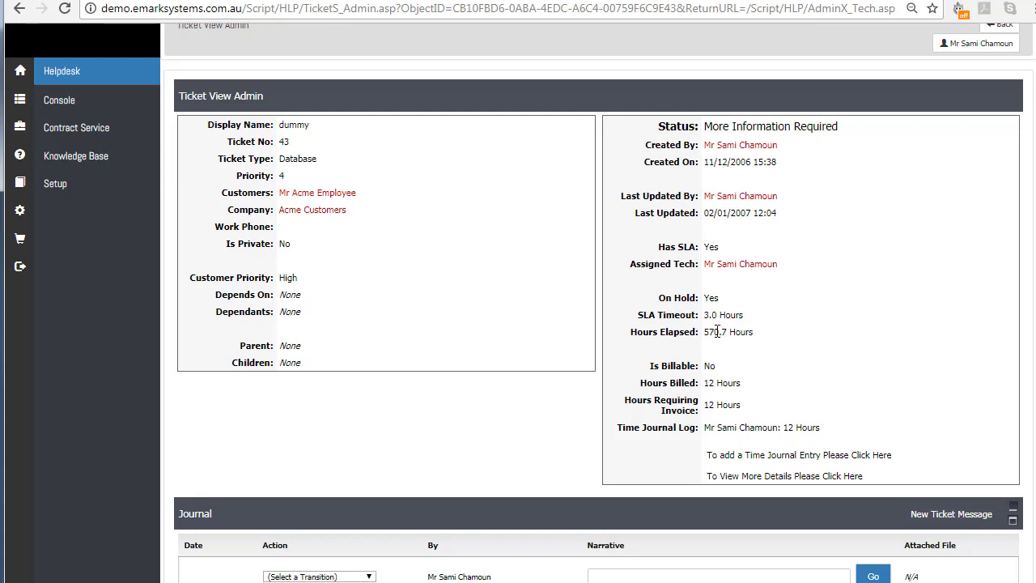
{"action": "scroll", "coordinate": [717, 332], "scroll_direction": "down", "scroll_amount": 1}
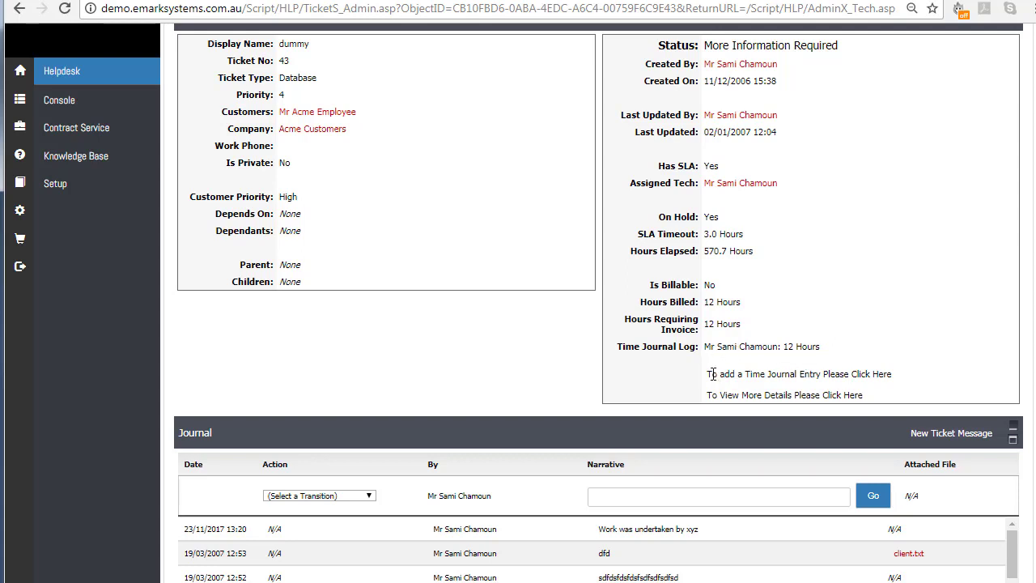
Step: Add a time journal entry of 2 hours to the ticket with the narrative "completed some work" and save it
{"action": "left_click", "coordinate": [871, 375]}
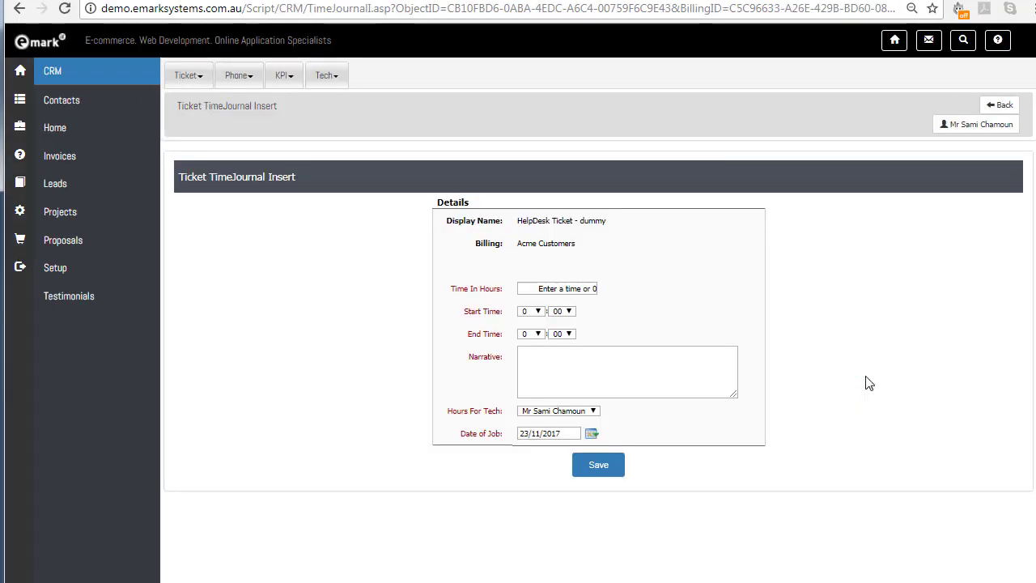
{"action": "left_click", "coordinate": [536, 285]}
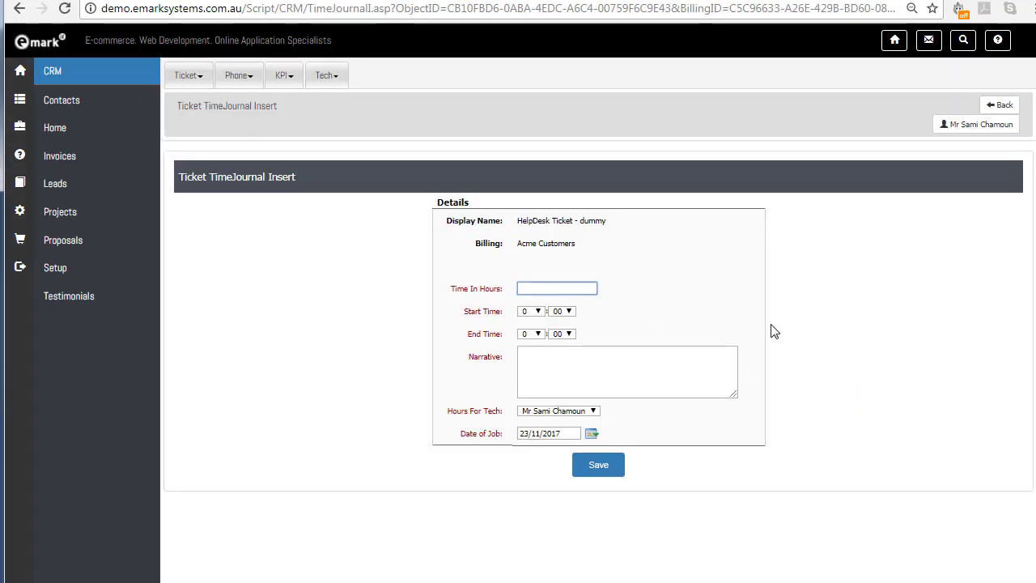
{"action": "type", "text": "2"}
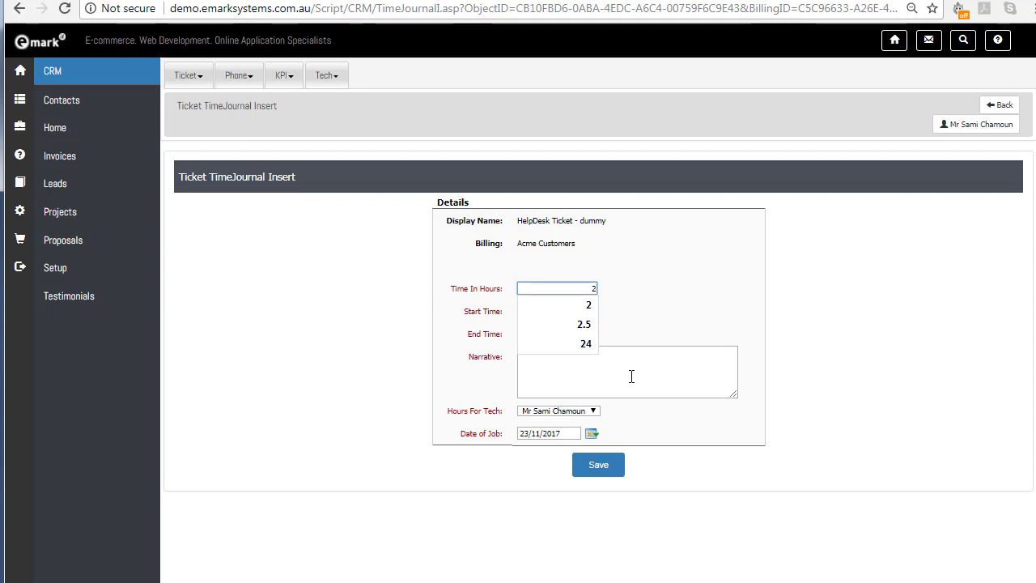
{"action": "left_click", "coordinate": [631, 376]}
{"action": "type", "text": "complete"}
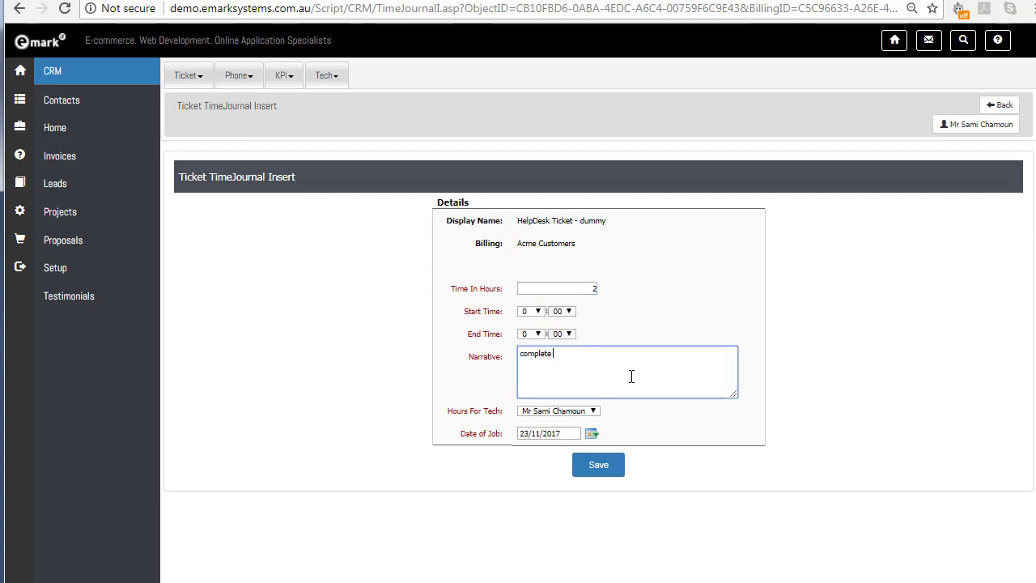
{"action": "type", "text": "d some work"}
{"action": "left_click", "coordinate": [558, 410]}
{"action": "left_click", "coordinate": [707, 524]}
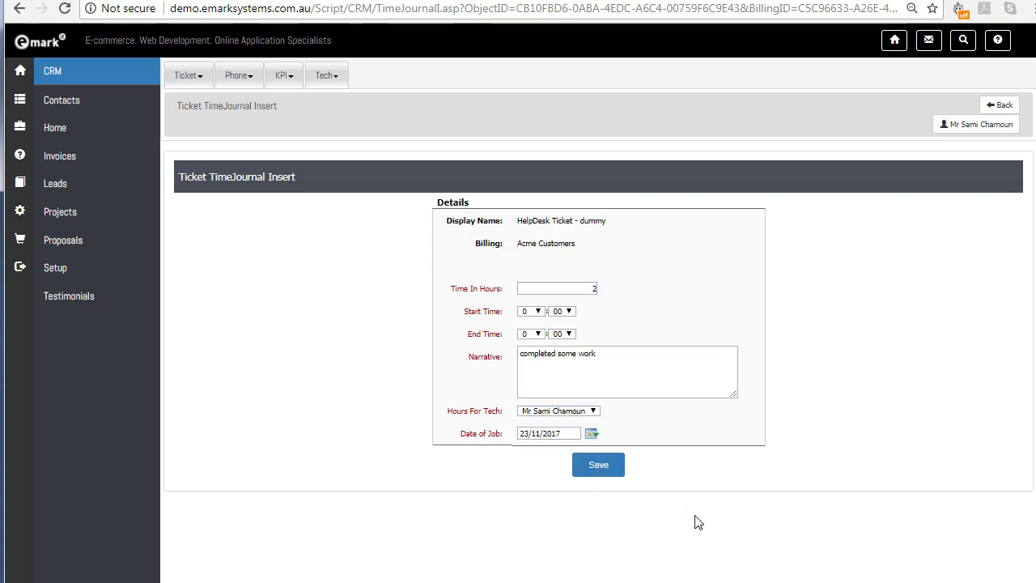
{"action": "left_click", "coordinate": [613, 471]}
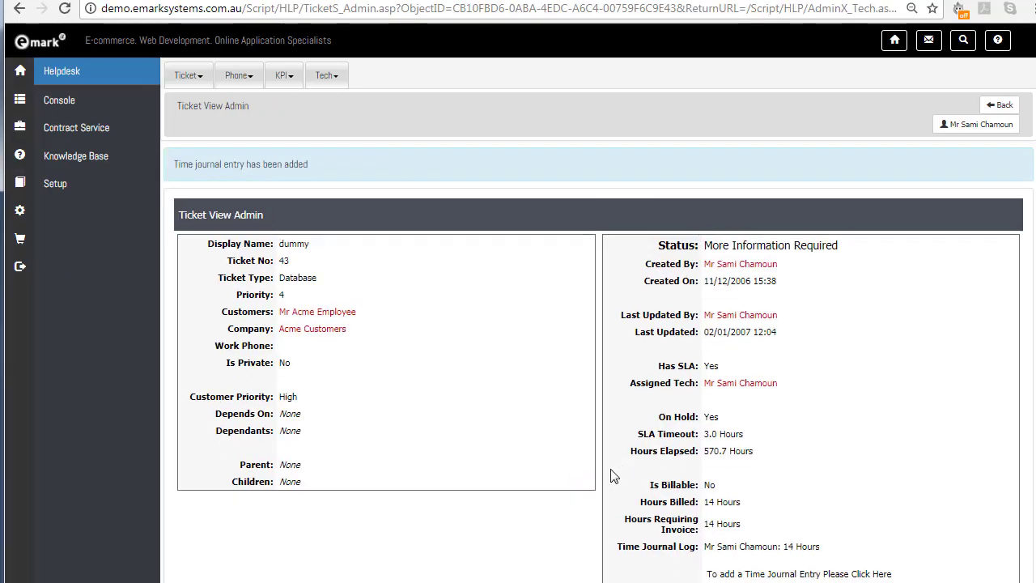
Step: View the ticket's detailed time journal entries and return to the ticket
{"action": "scroll", "coordinate": [613, 474], "scroll_direction": "down", "scroll_amount": 2}
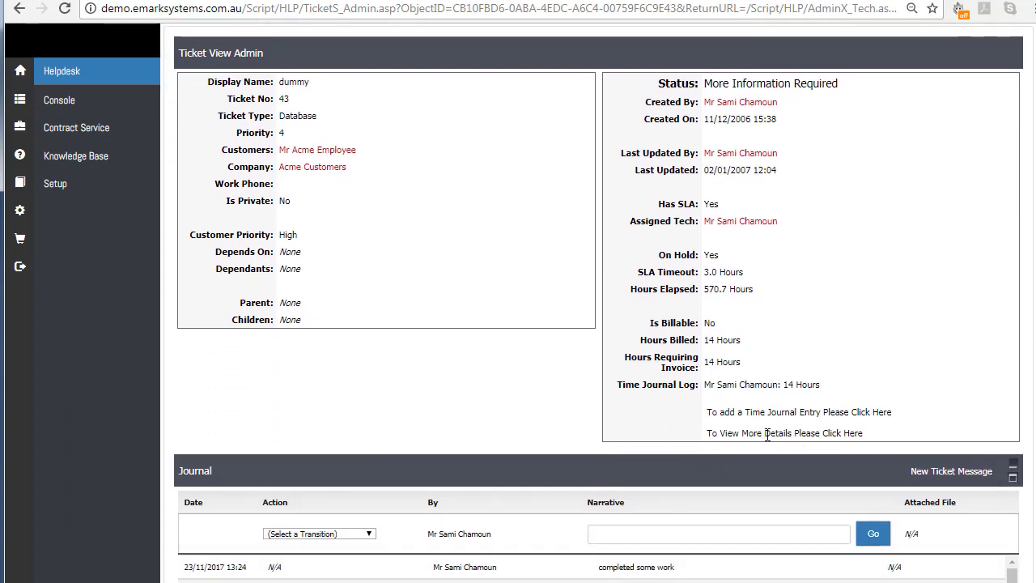
{"action": "left_click", "coordinate": [842, 436]}
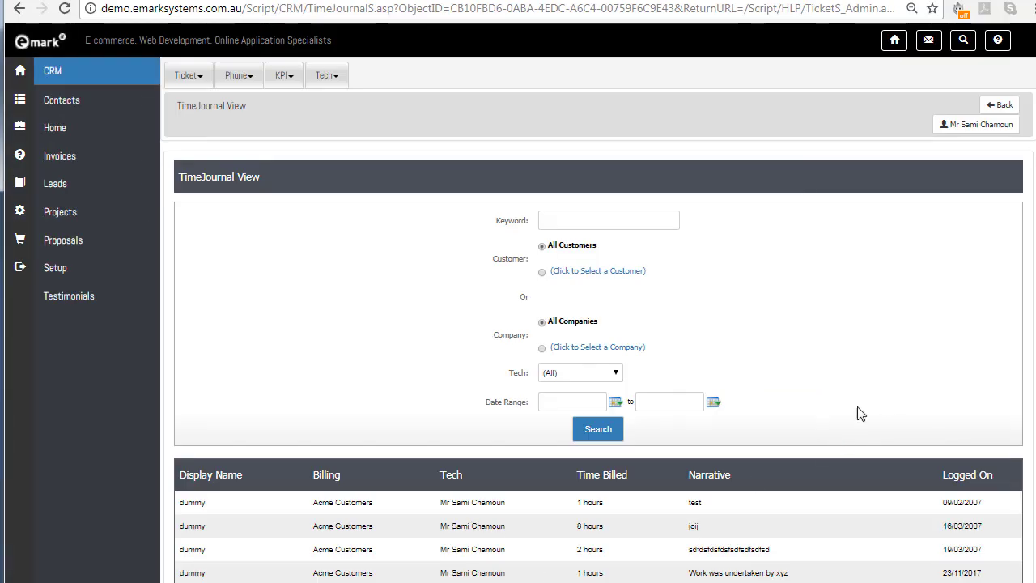
{"action": "left_click", "coordinate": [1002, 106]}
Step: Choose Place On Hold as the transition in the ticket's Journal and review the other available transitions
{"action": "scroll", "coordinate": [826, 445], "scroll_direction": "down", "scroll_amount": 1}
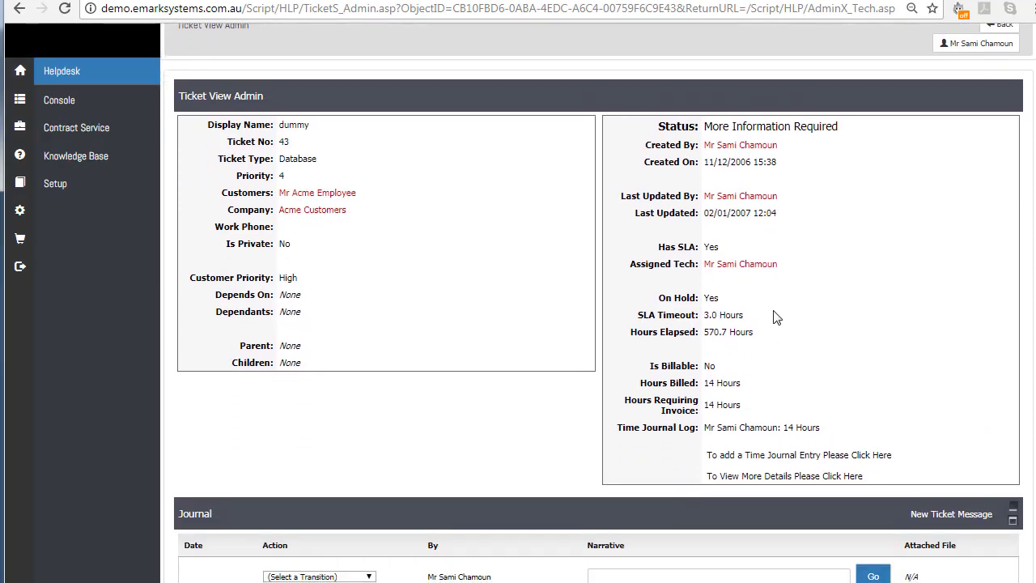
{"action": "scroll", "coordinate": [774, 316], "scroll_direction": "down", "scroll_amount": 2}
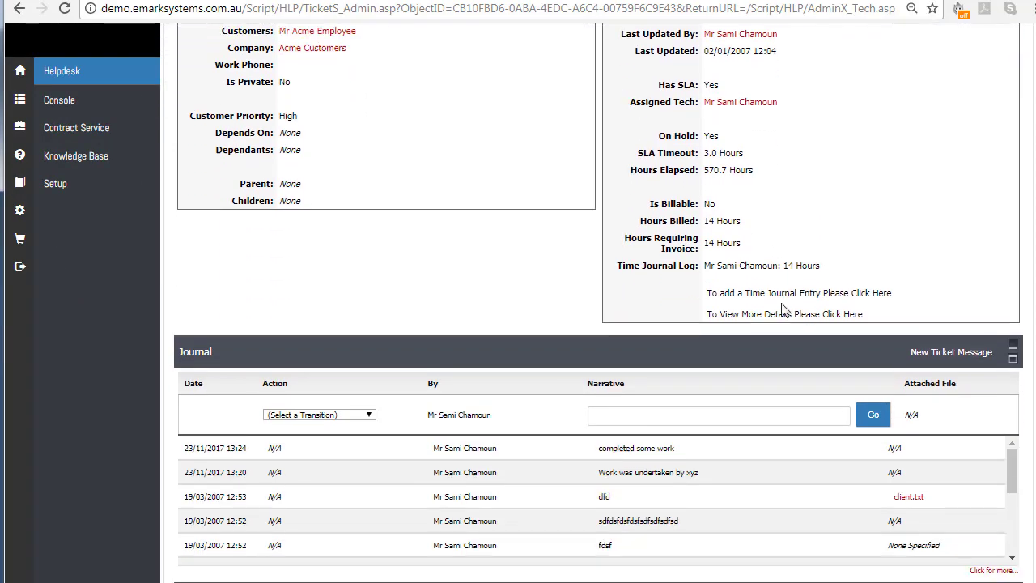
{"action": "scroll", "coordinate": [890, 237], "scroll_direction": "down", "scroll_amount": 1}
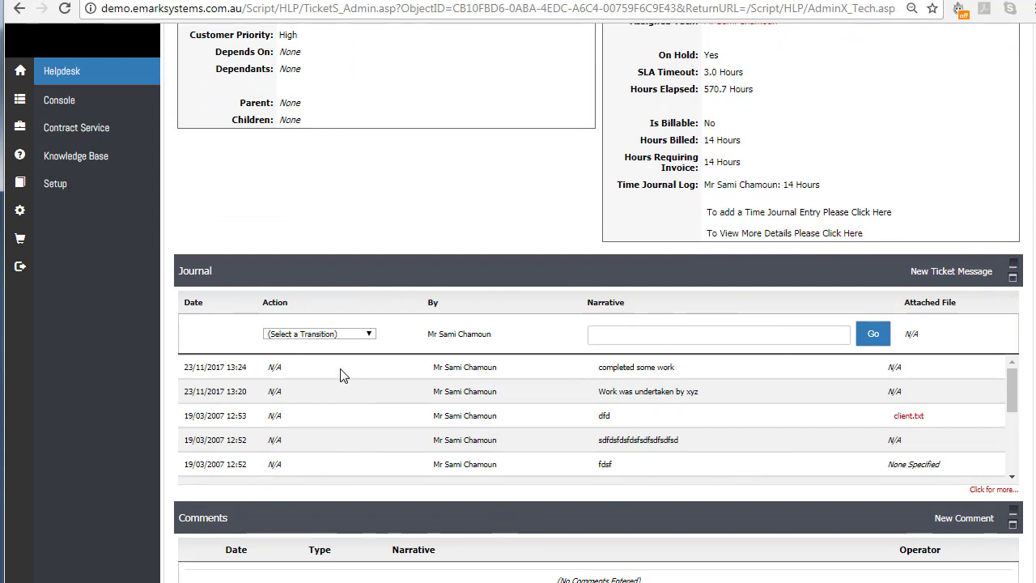
{"action": "left_click", "coordinate": [349, 334]}
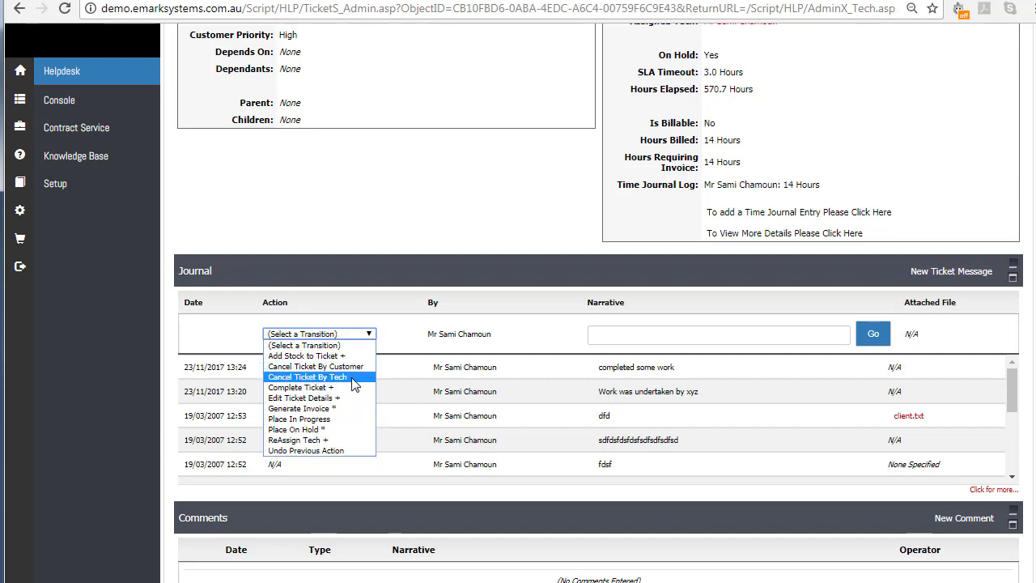
{"action": "left_click", "coordinate": [322, 430]}
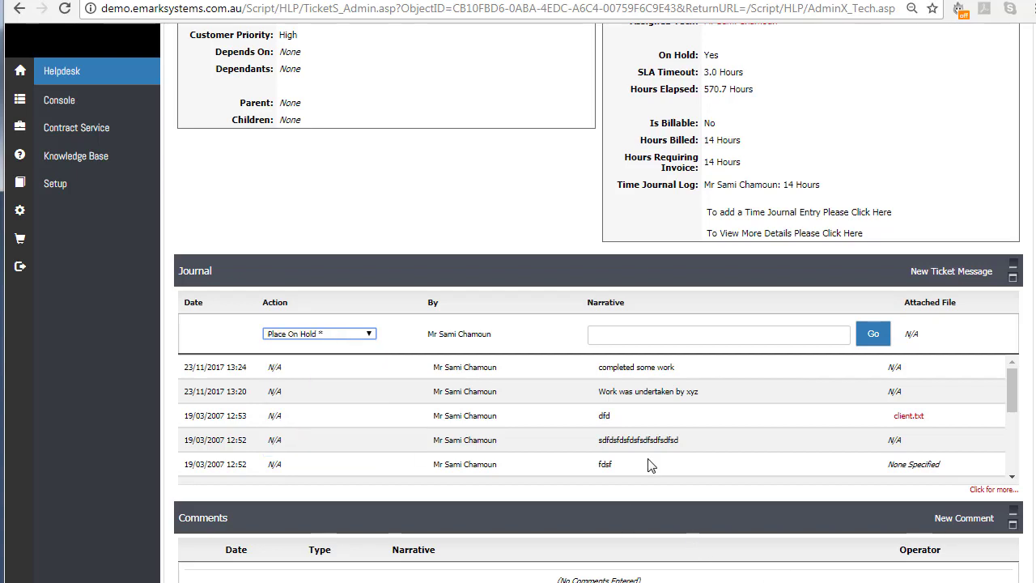
{"action": "left_click", "coordinate": [351, 334]}
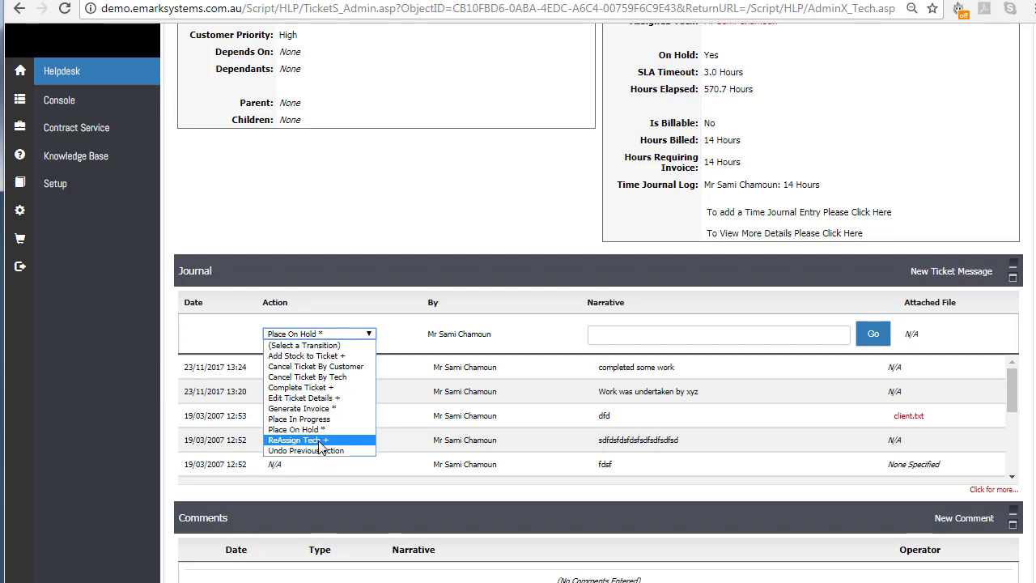
{"action": "left_click", "coordinate": [555, 329]}
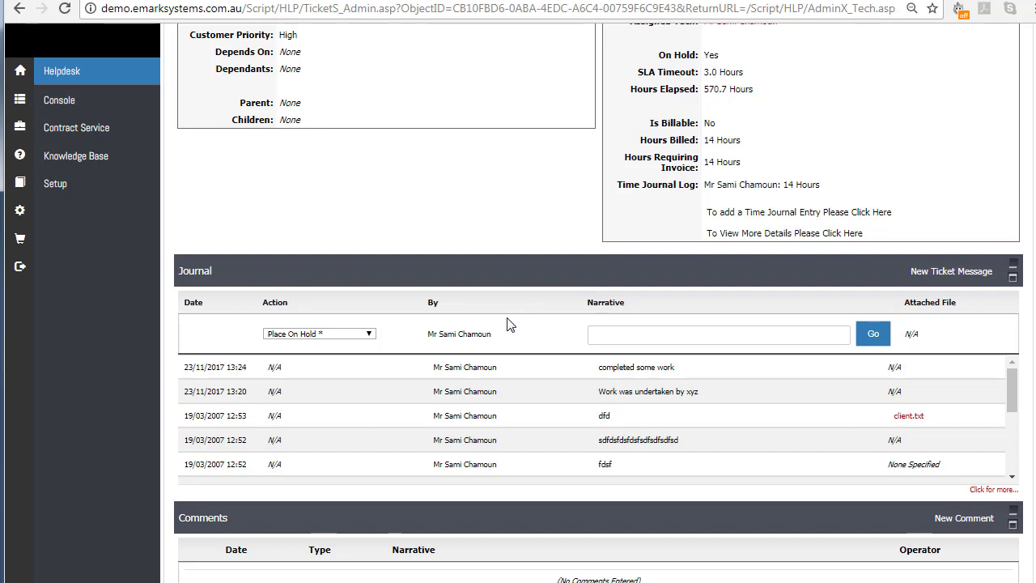
Step: Change the Journal transition selection to Generate Invoice without submitting it
{"action": "left_click", "coordinate": [366, 333]}
{"action": "left_click", "coordinate": [301, 414]}
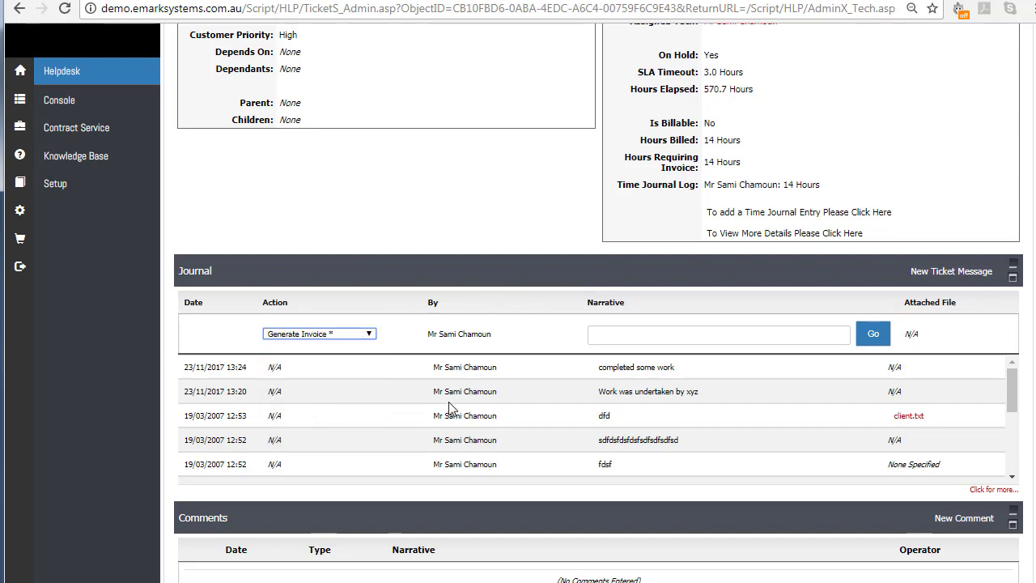
{"action": "left_click", "coordinate": [501, 337]}
{"action": "scroll", "coordinate": [510, 338], "scroll_direction": "up", "scroll_amount": 1}
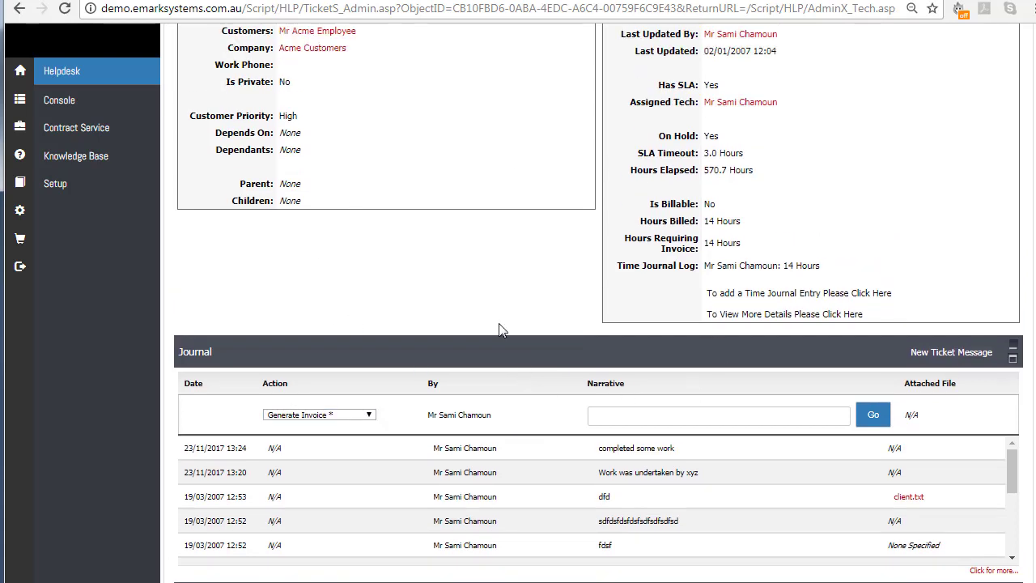
{"action": "scroll", "coordinate": [500, 331], "scroll_direction": "down", "scroll_amount": 1}
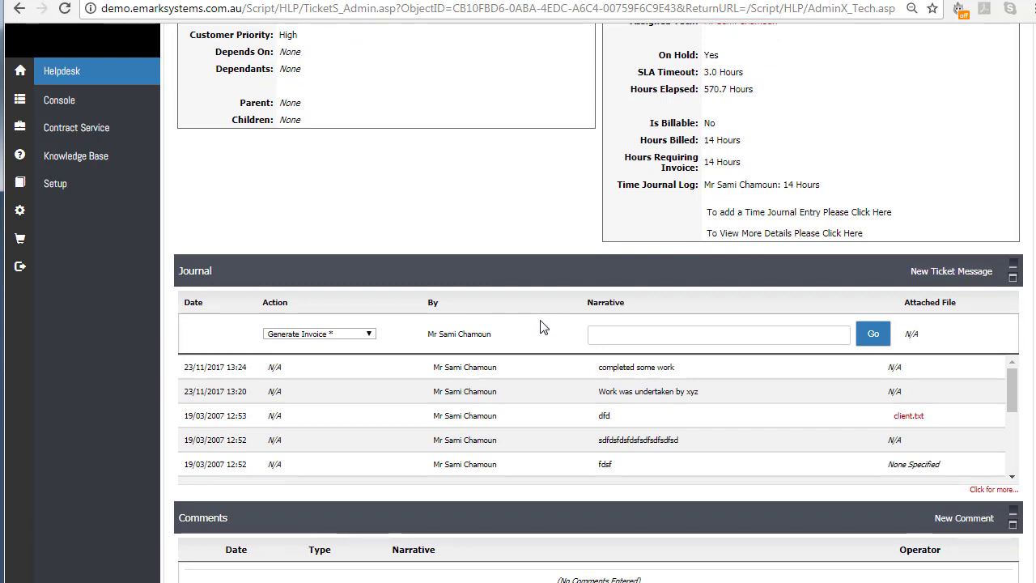
{"action": "left_click", "coordinate": [288, 335]}
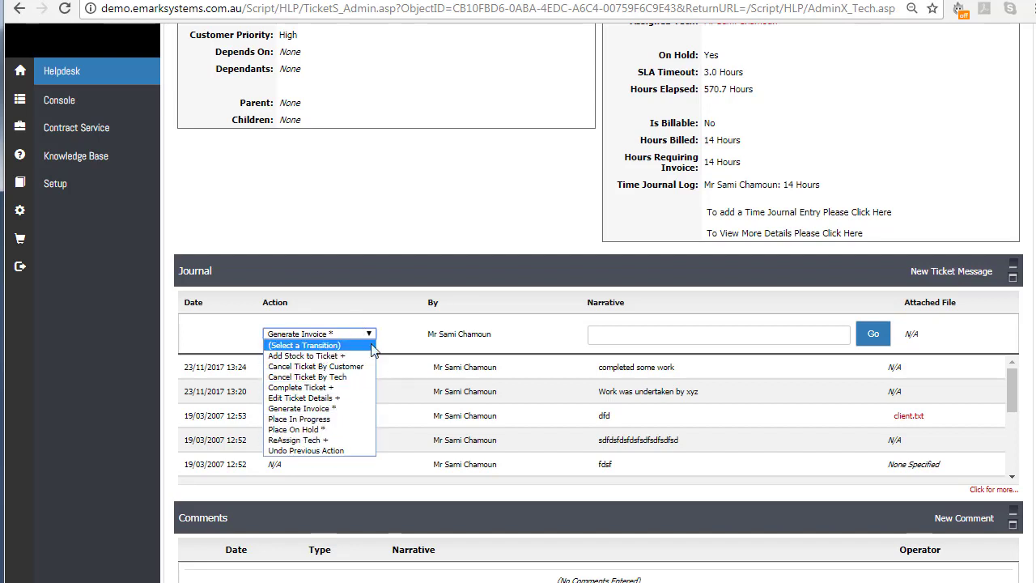
{"action": "left_click", "coordinate": [466, 330]}
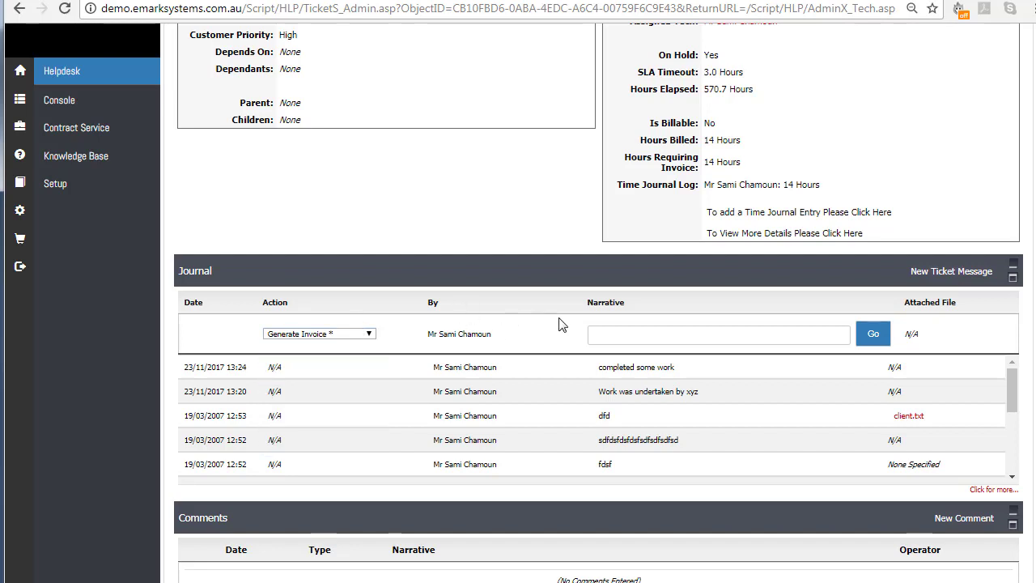
Step: Add a new ticket message reading "this is a ticket message", save it and check the ticket's Journal
{"action": "scroll", "coordinate": [558, 323], "scroll_direction": "up", "scroll_amount": 1}
{"action": "scroll", "coordinate": [563, 324], "scroll_direction": "up", "scroll_amount": 1}
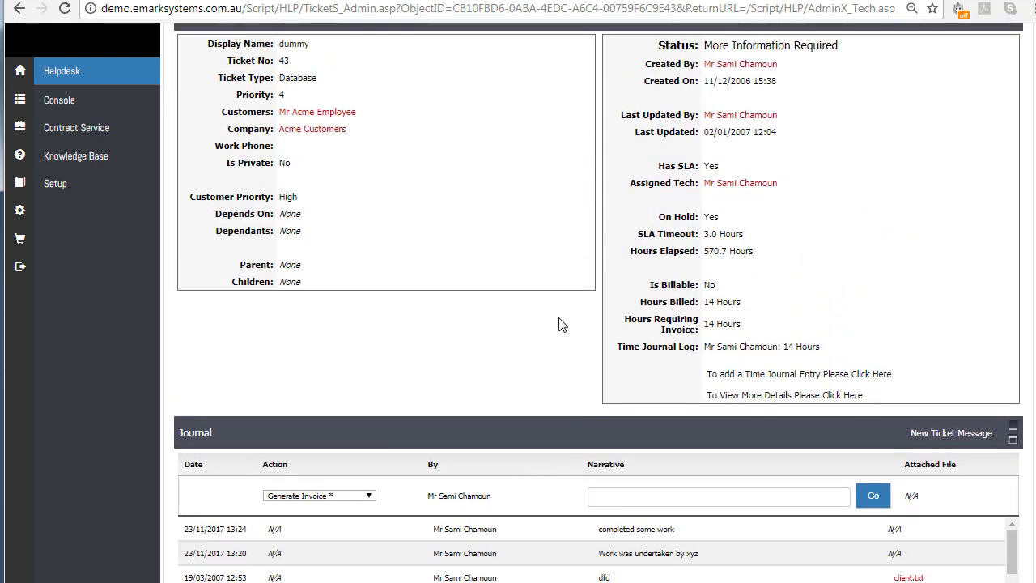
{"action": "scroll", "coordinate": [563, 324], "scroll_direction": "down", "scroll_amount": 1}
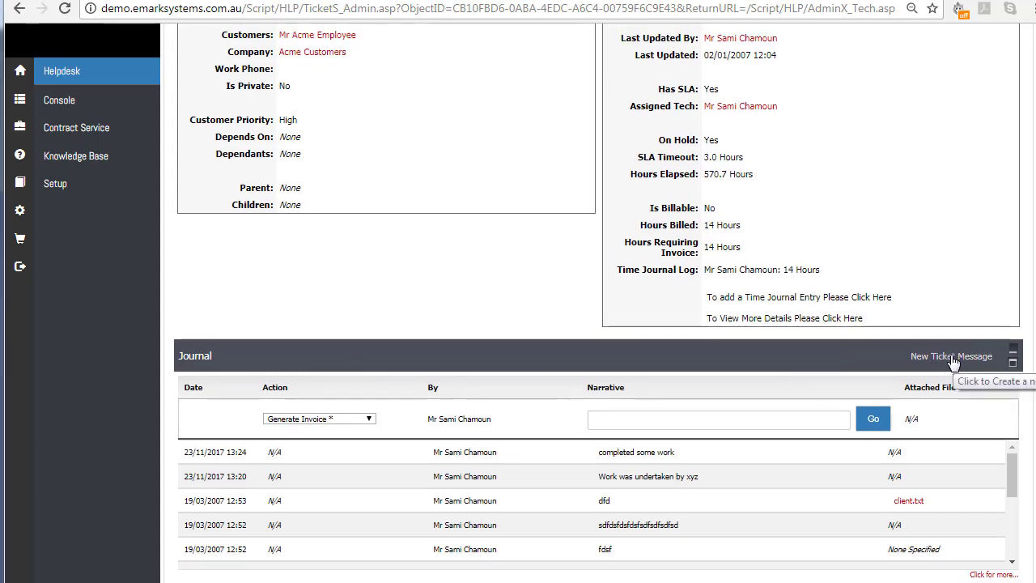
{"action": "left_click", "coordinate": [954, 361]}
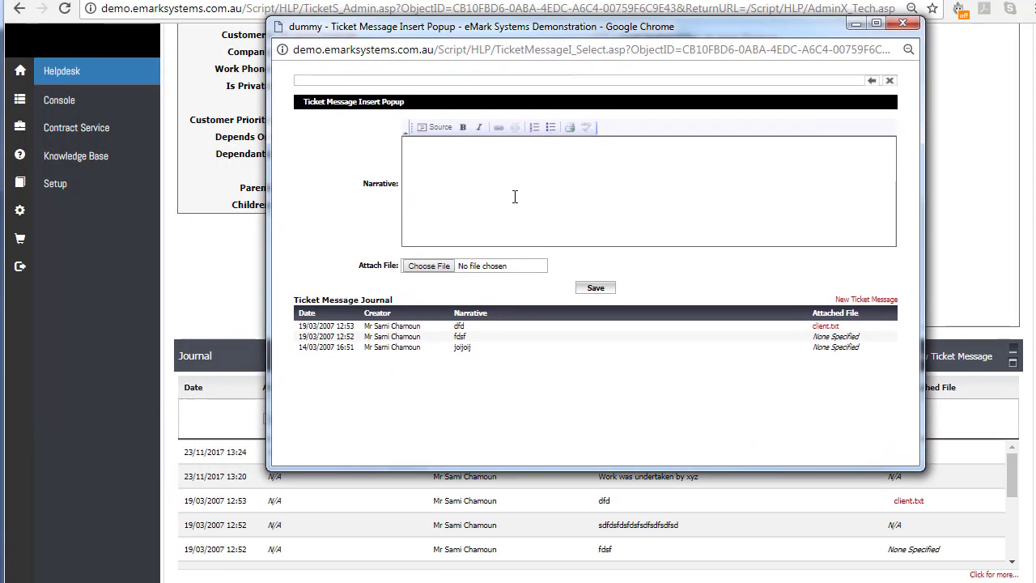
{"action": "type", "text": "this is a ticket message"}
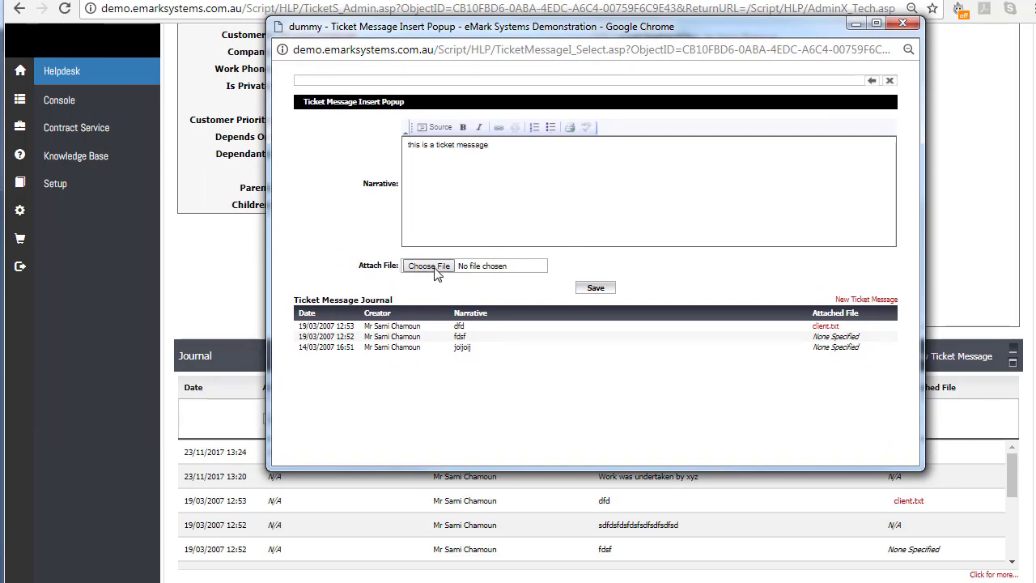
{"action": "left_click", "coordinate": [604, 288]}
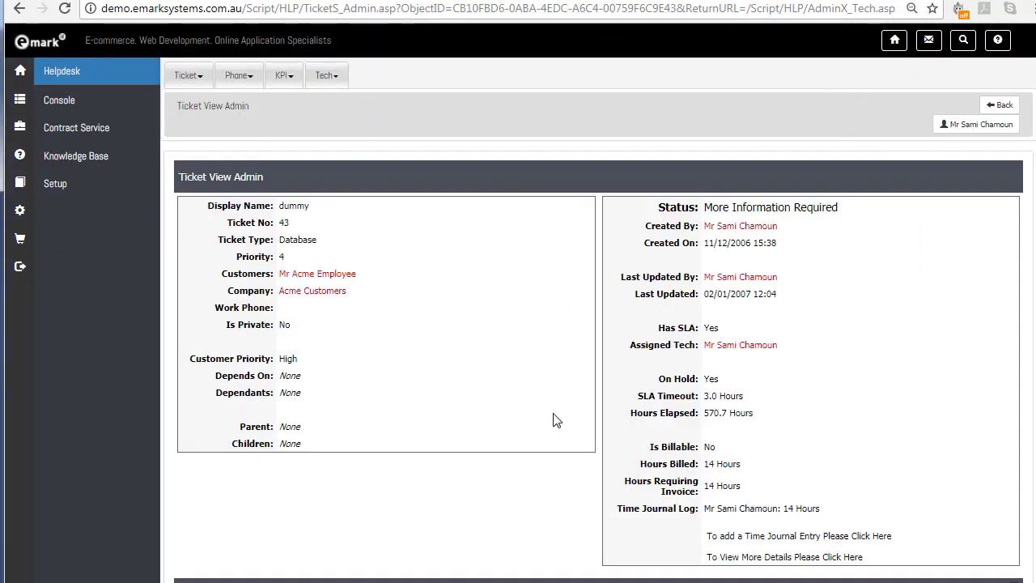
{"action": "scroll", "coordinate": [556, 419], "scroll_direction": "down", "scroll_amount": 2}
{"action": "scroll", "coordinate": [606, 522], "scroll_direction": "down", "scroll_amount": 1}
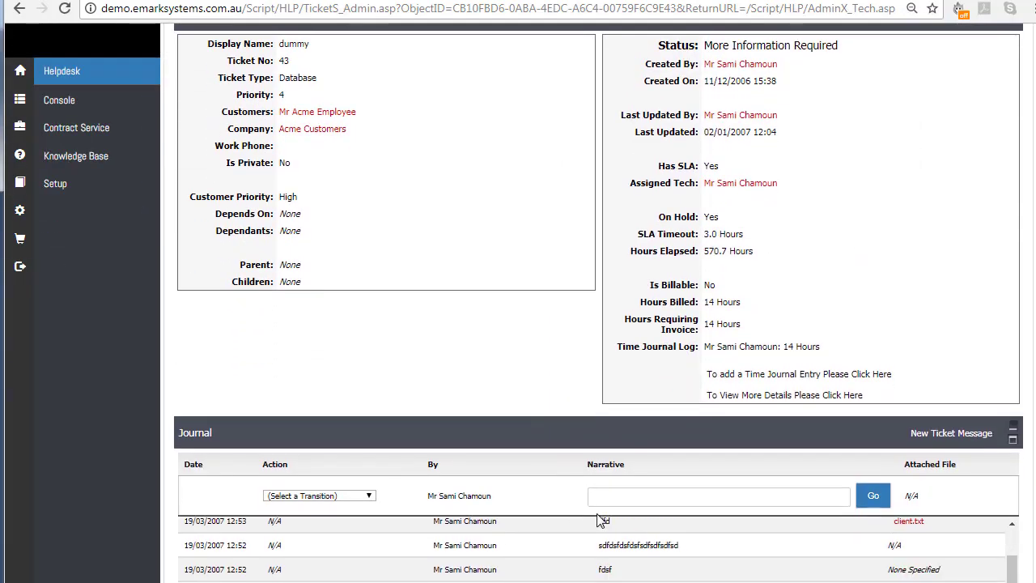
{"action": "scroll", "coordinate": [572, 559], "scroll_direction": "up", "scroll_amount": 2}
{"action": "scroll", "coordinate": [542, 380], "scroll_direction": "down", "scroll_amount": 3}
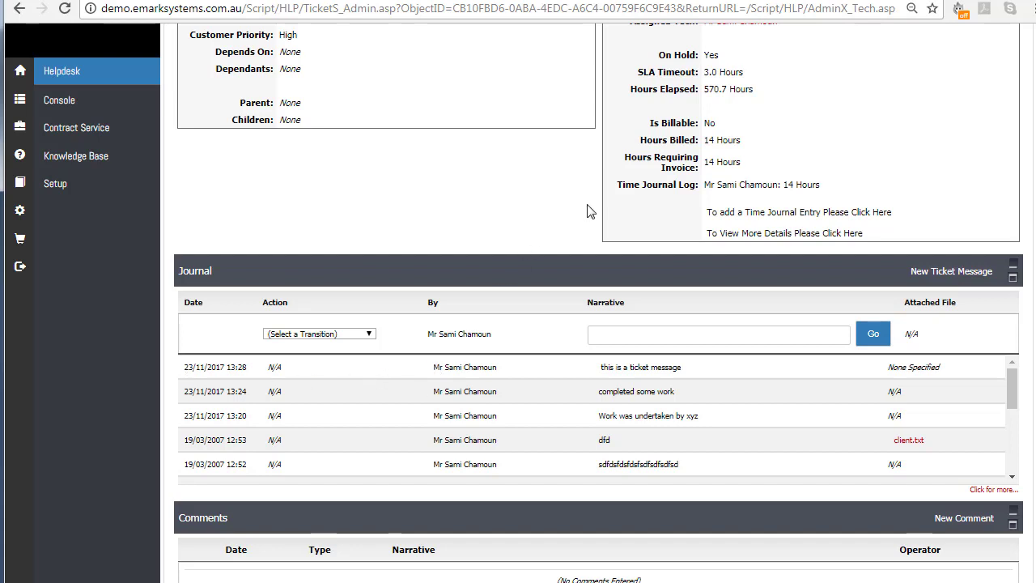
{"action": "scroll", "coordinate": [615, 212], "scroll_direction": "down", "scroll_amount": 1}
{"action": "scroll", "coordinate": [725, 172], "scroll_direction": "down", "scroll_amount": 1}
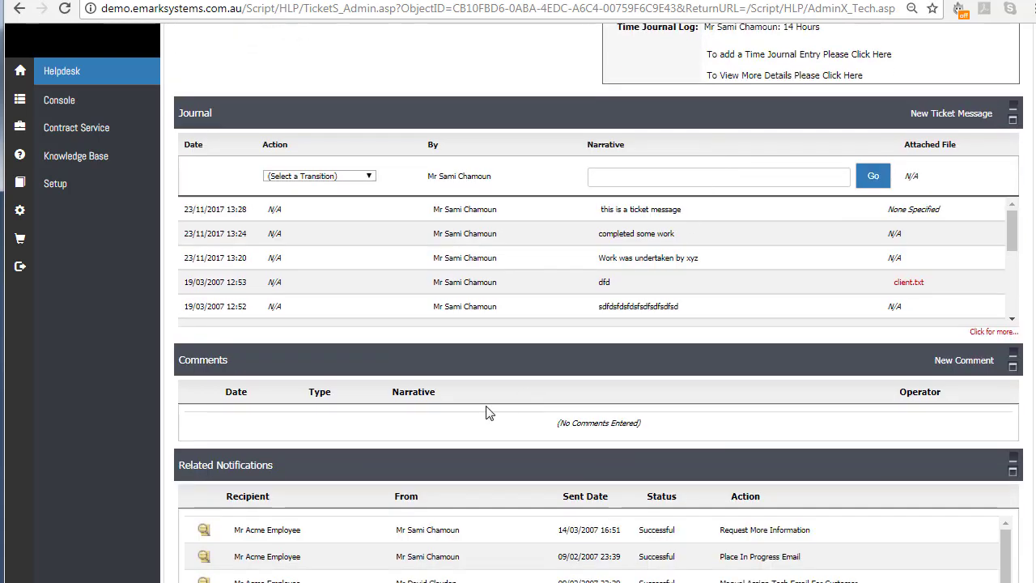
{"action": "left_click", "coordinate": [968, 362]}
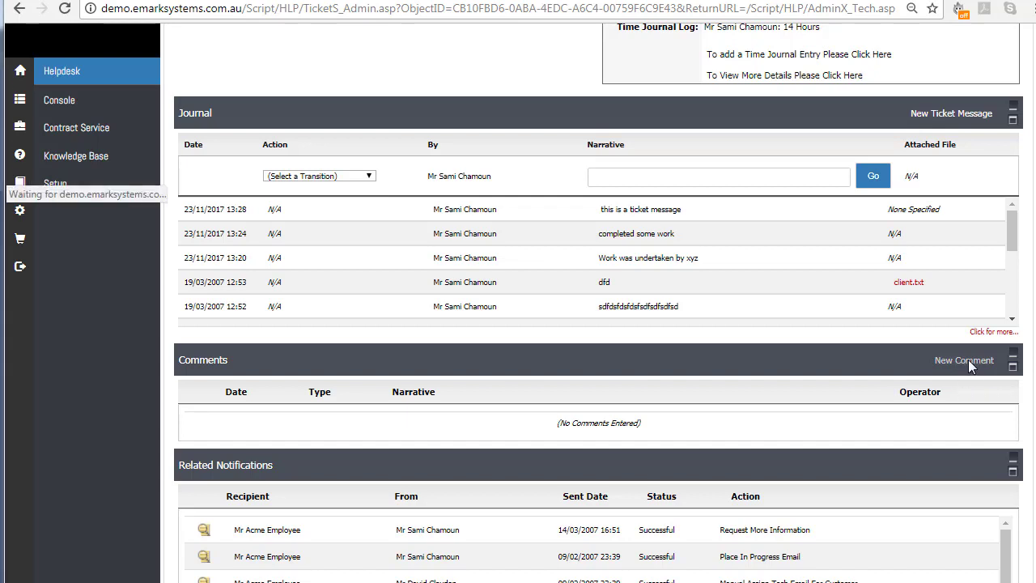
{"action": "left_click_drag", "start_coordinate": [243, 0], "coordinate": [607, 237]}
{"action": "left_click", "coordinate": [473, 336]}
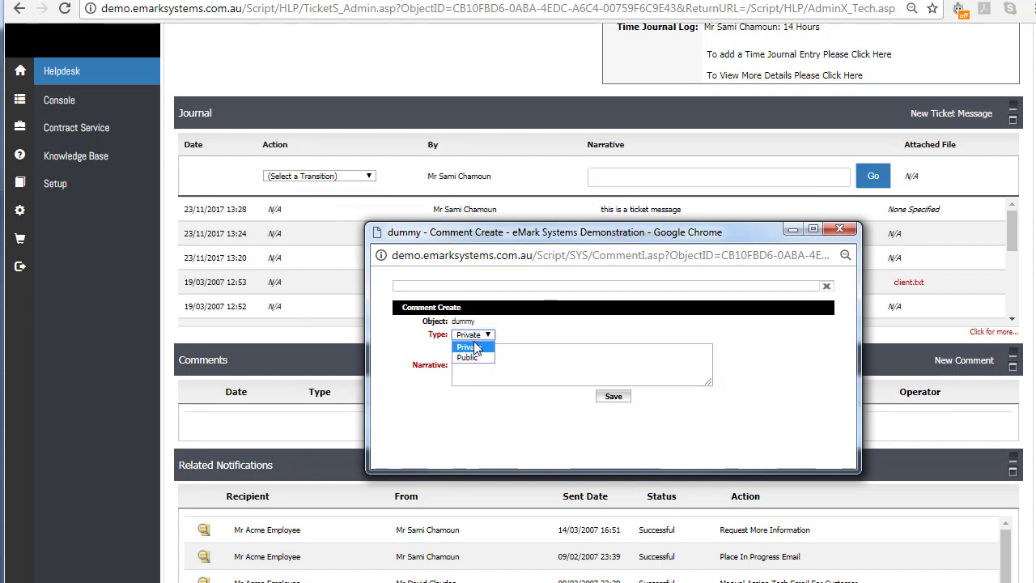
{"action": "left_click", "coordinate": [468, 346]}
{"action": "left_click", "coordinate": [613, 370]}
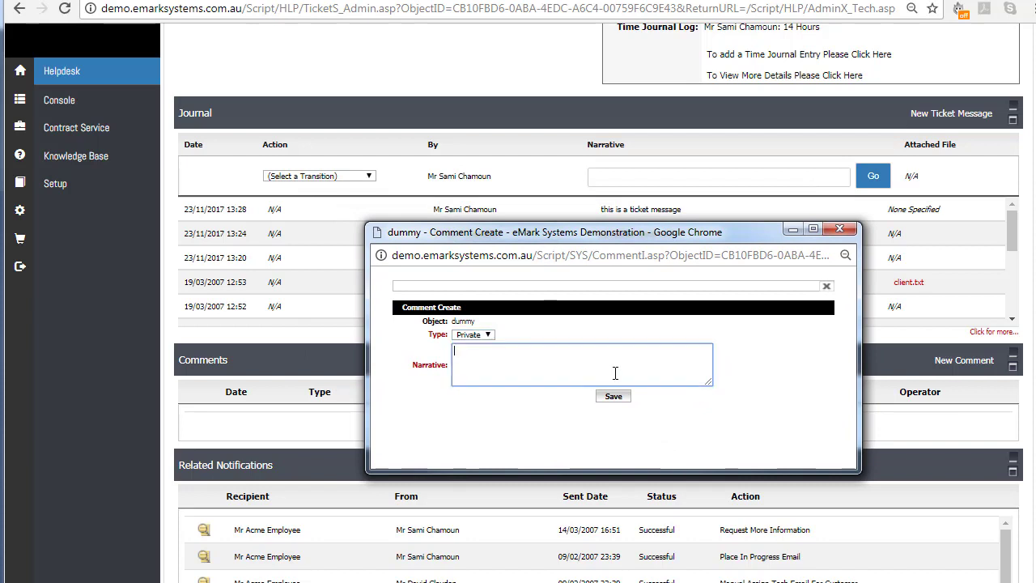
{"action": "left_click", "coordinate": [845, 233]}
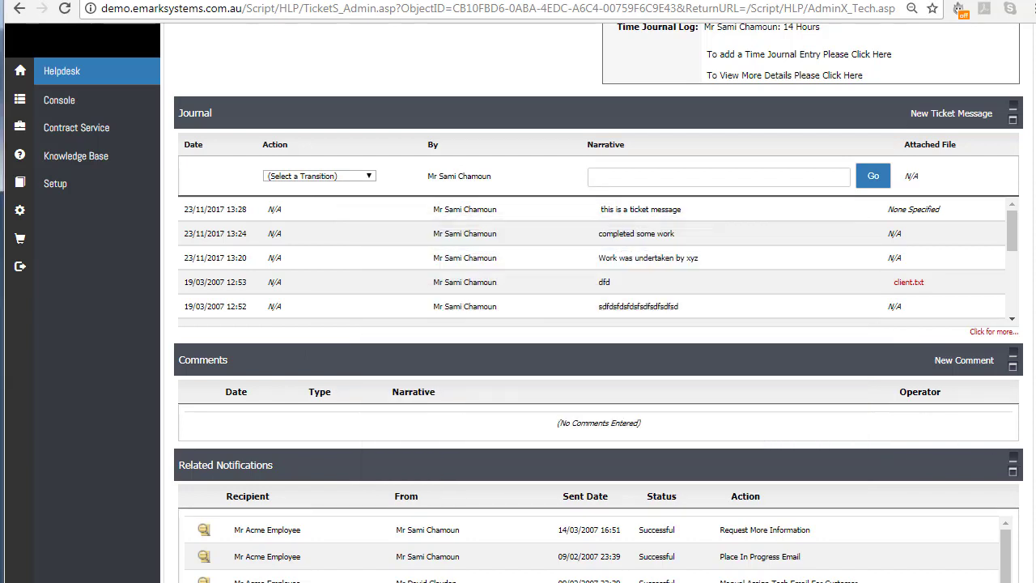